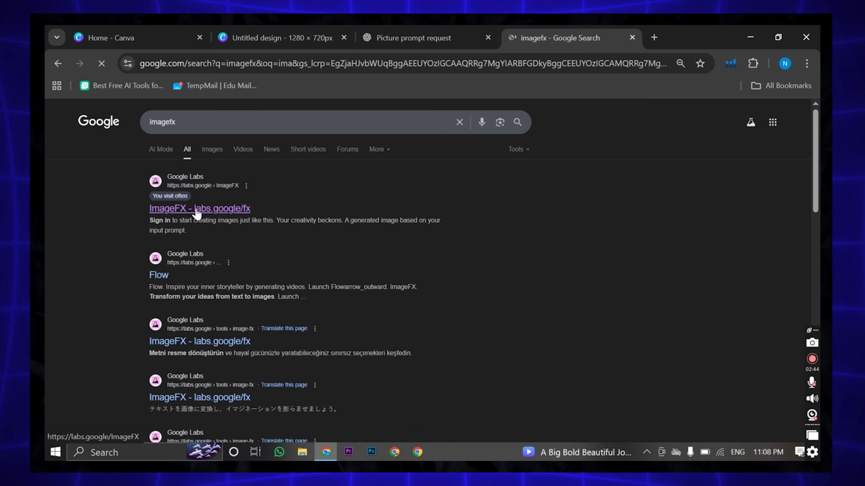
# - Open ImageFX from the search results and go on to the Whisk image tool
pyautogui.click(197, 213)
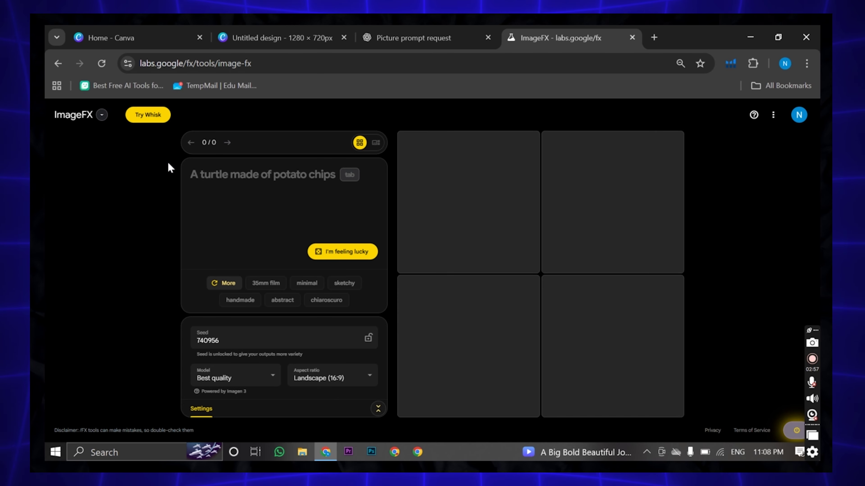
pyautogui.scroll(5, 163, 122)
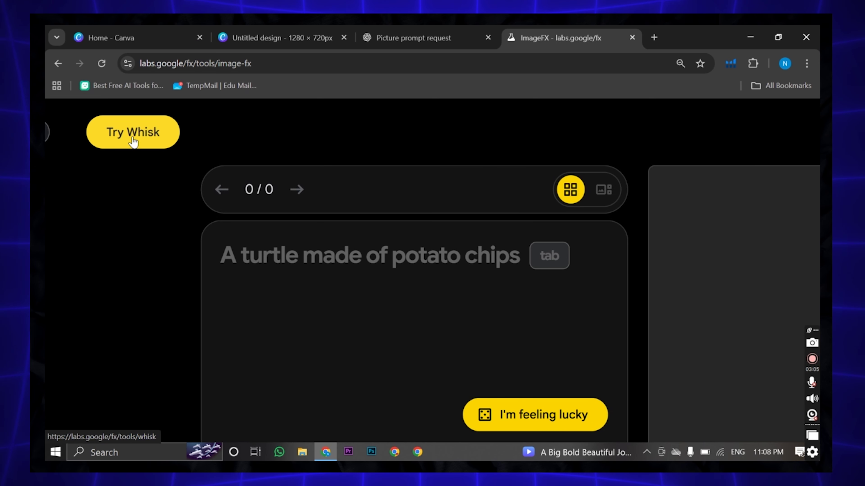
pyautogui.click(136, 141)
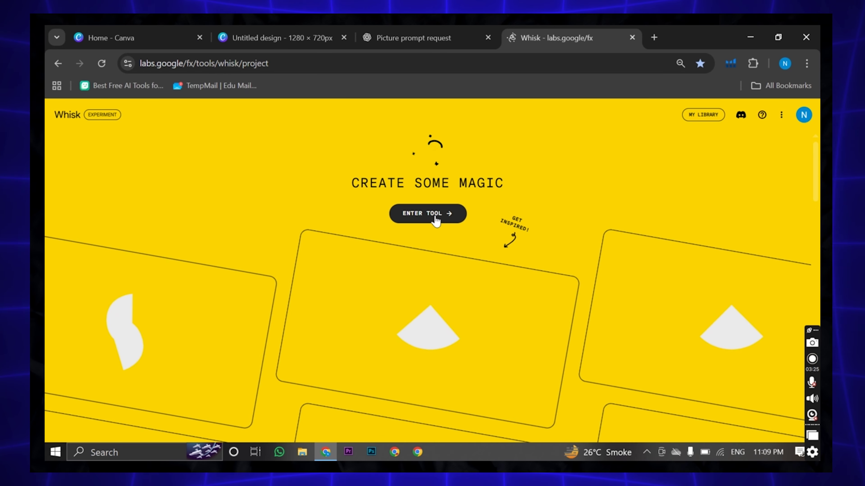
pyautogui.click(435, 217)
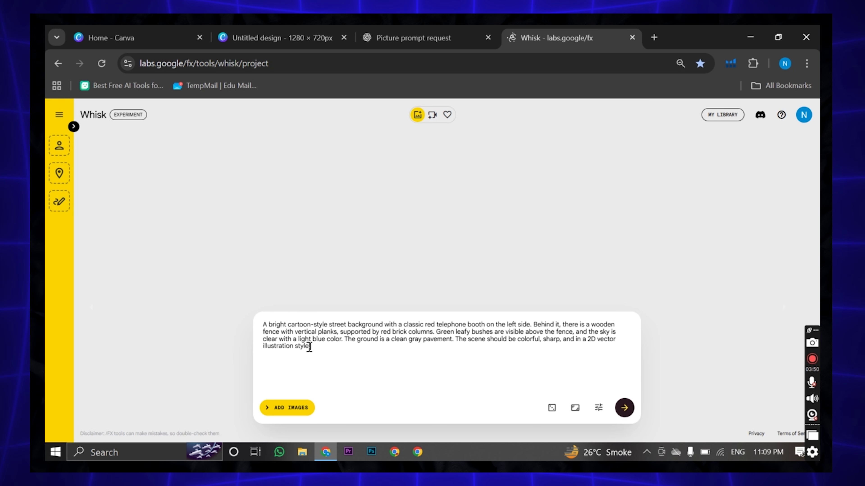
# - Generate images from the cartoon street prompt with the red telephone booth and download the first result
pyautogui.press('Return')
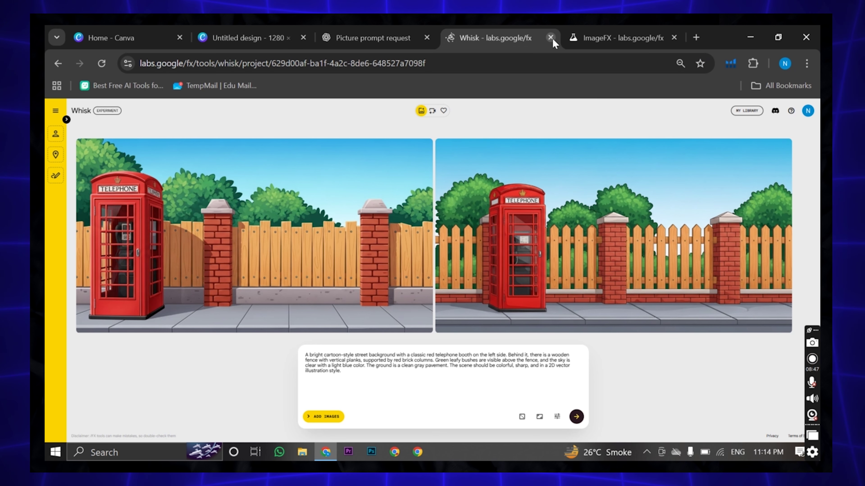
pyautogui.moveTo(599, 260)
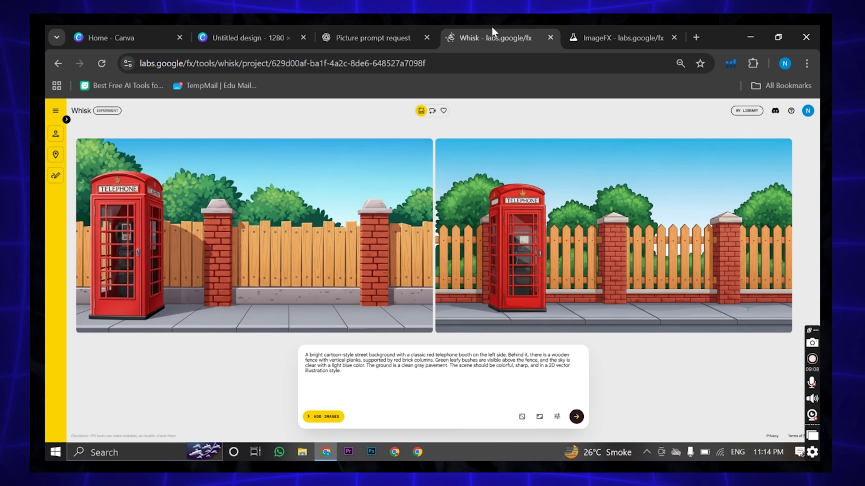
pyautogui.click(342, 31)
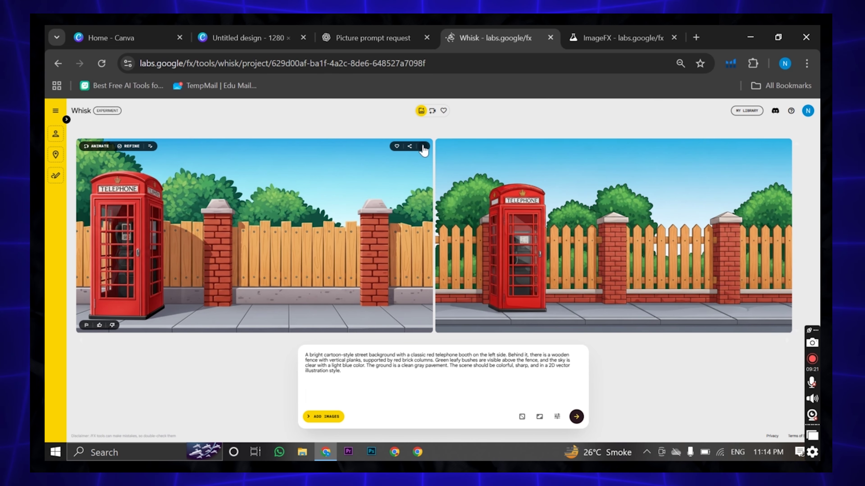
pyautogui.click(423, 147)
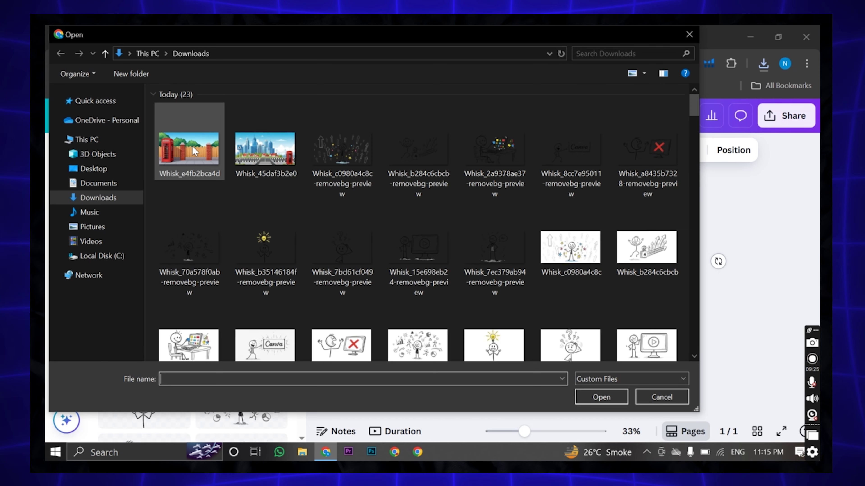
# - Switch to the Canva design, upload the downloaded Whisk_e4fb2bca4d street image and enlarge it to cover the page as background
pyautogui.doubleClick(192, 146)
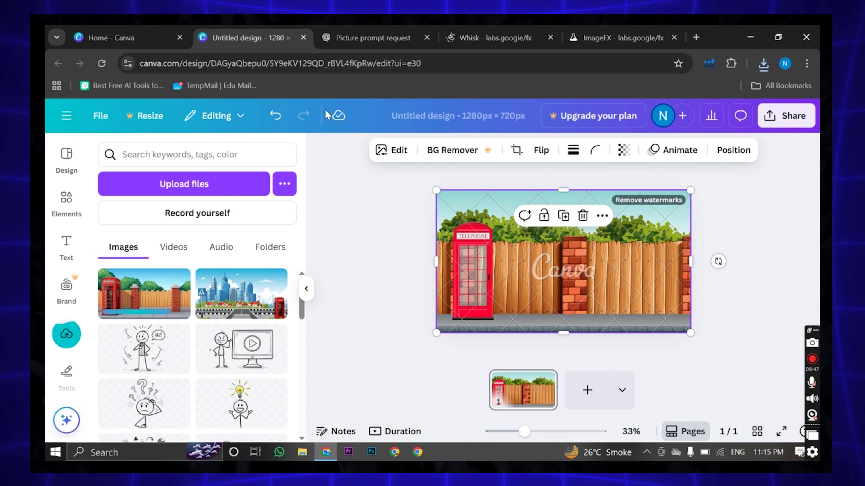
pyautogui.moveTo(480, 307); pyautogui.dragTo(438, 333)
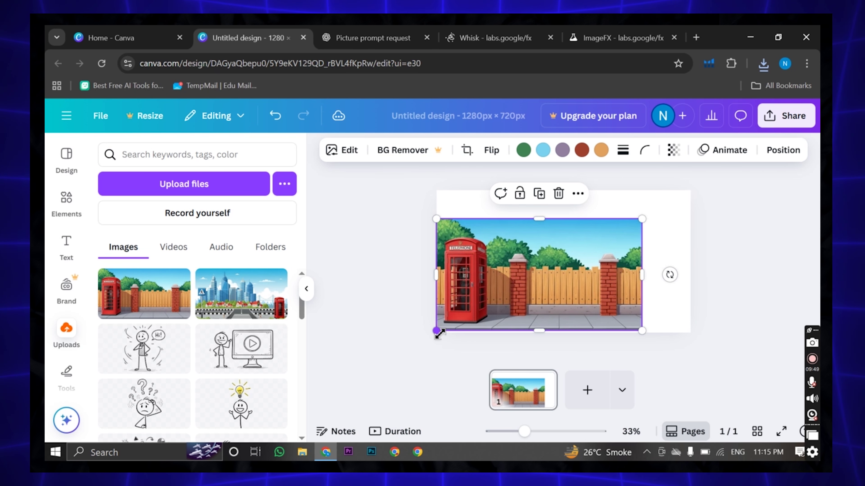
pyautogui.moveTo(641, 219); pyautogui.dragTo(713, 180)
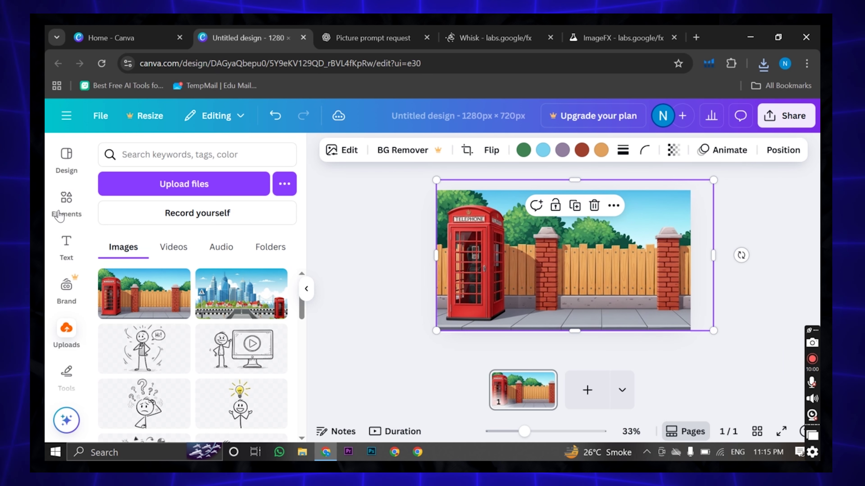
# - Search the elements for "walking person" and filter the results to Animated graphics
pyautogui.click(60, 200)
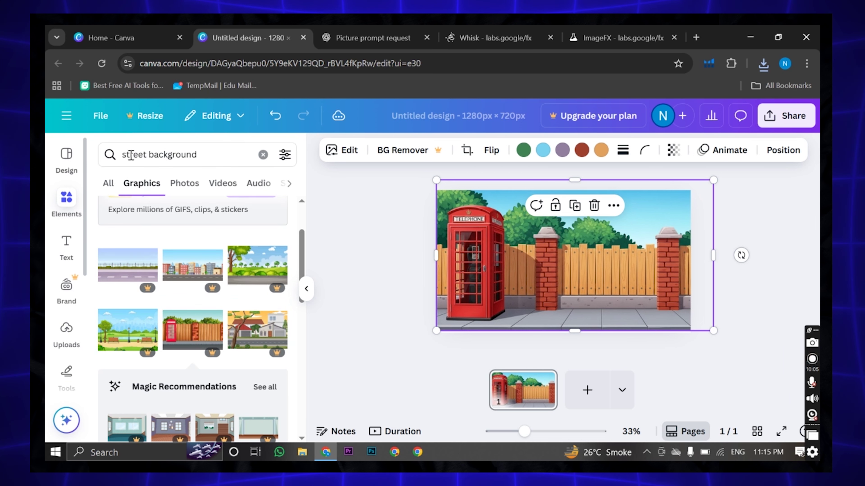
pyautogui.click(198, 155)
pyautogui.press('BackSpace')
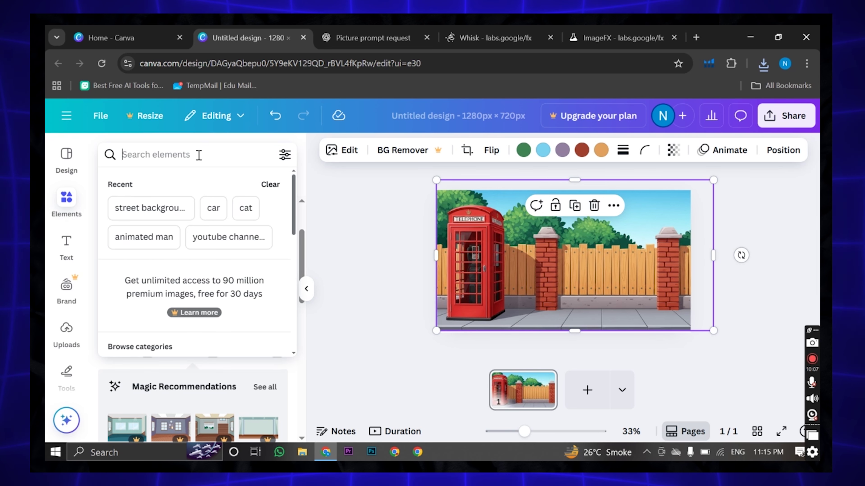
pyautogui.write('walking person')
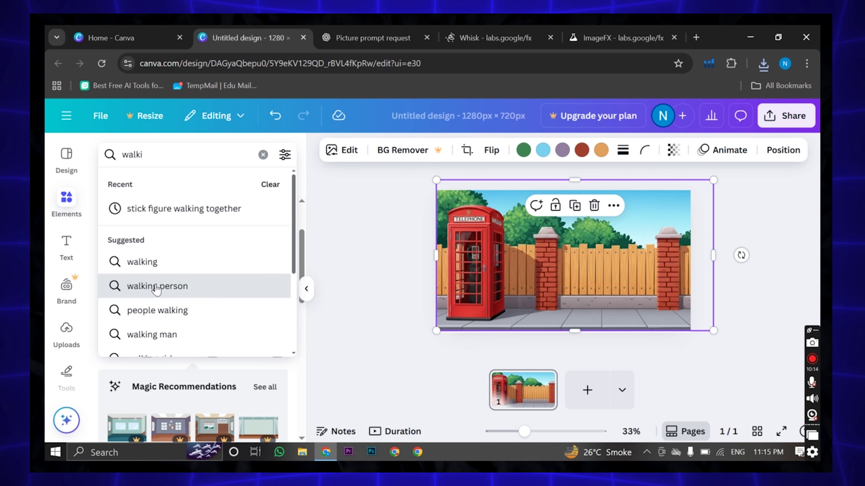
pyautogui.click(156, 285)
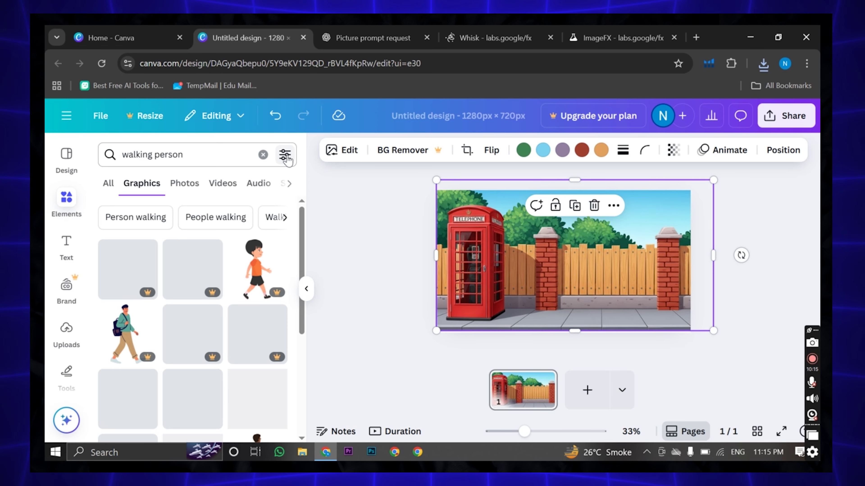
pyautogui.click(285, 156)
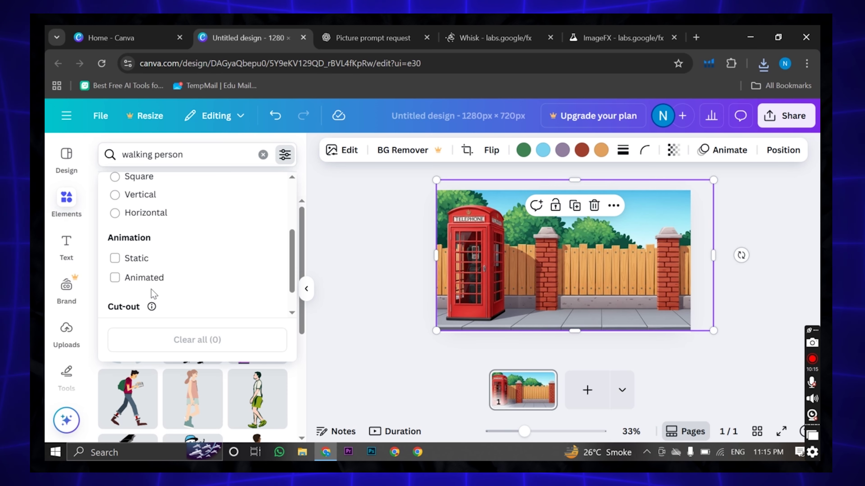
pyautogui.click(115, 282)
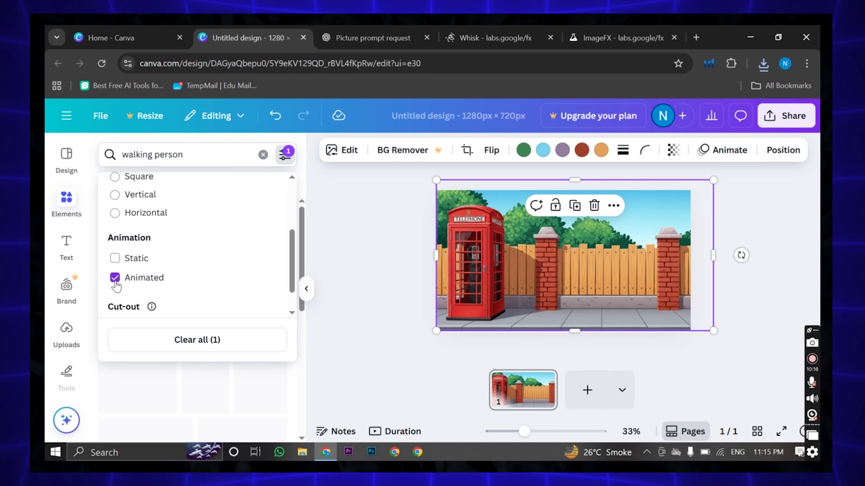
pyautogui.click(287, 388)
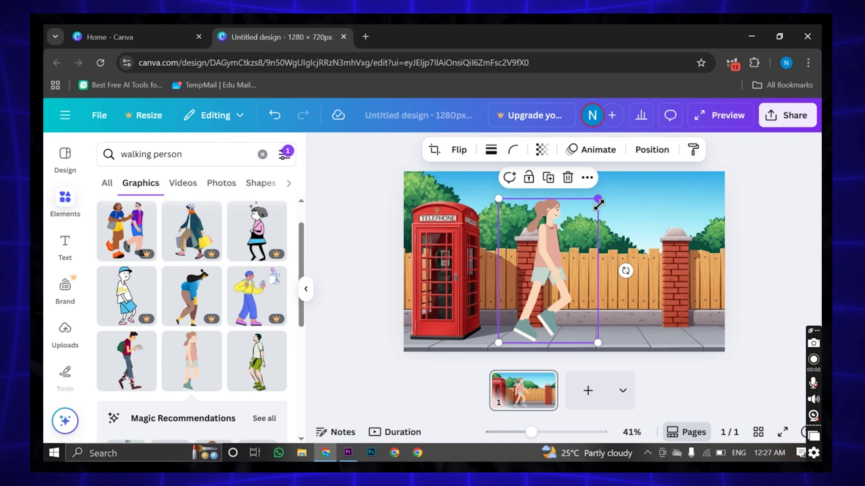
# - Replace the walking woman with the animated walking man in green shorts, flipped horizontally
pyautogui.moveTo(599, 205); pyautogui.dragTo(588, 220)
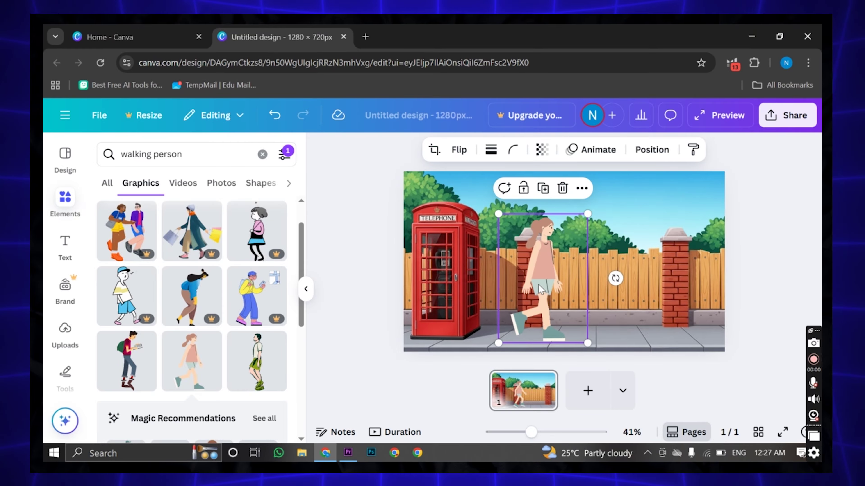
pyautogui.press('Delete')
pyautogui.scroll(-2, 247, 330)
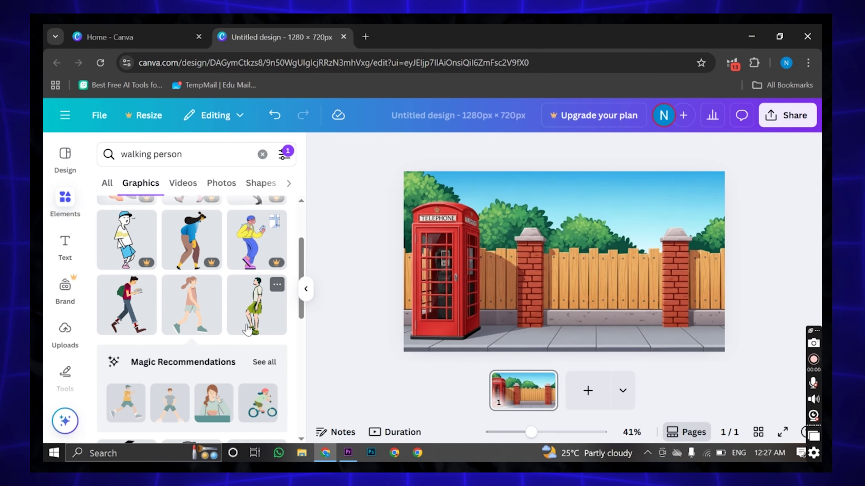
pyautogui.scroll(-1, 248, 330)
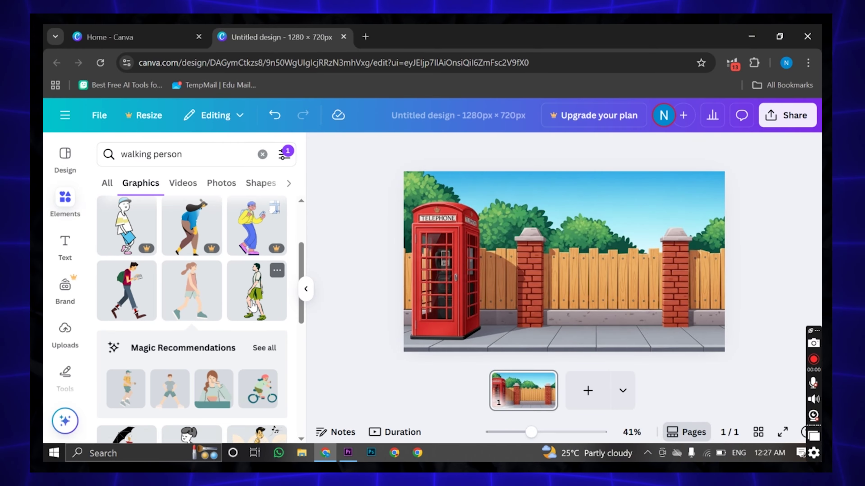
pyautogui.click(252, 306)
pyautogui.click(419, 149)
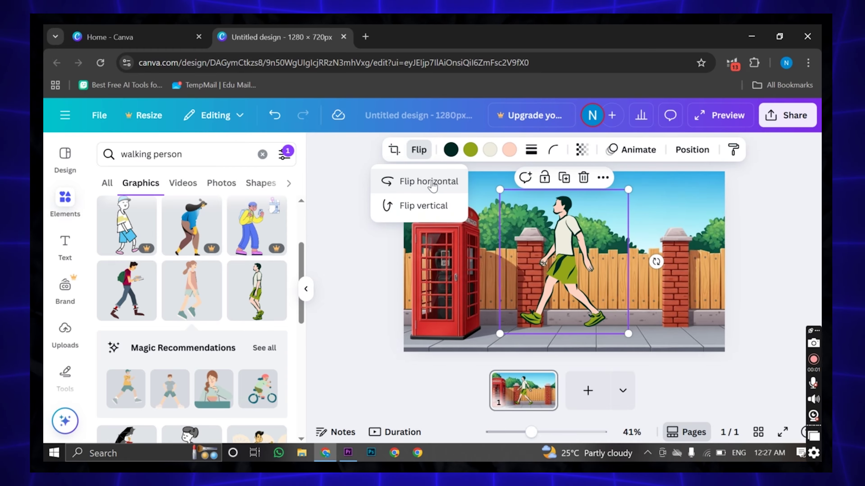
pyautogui.click(429, 181)
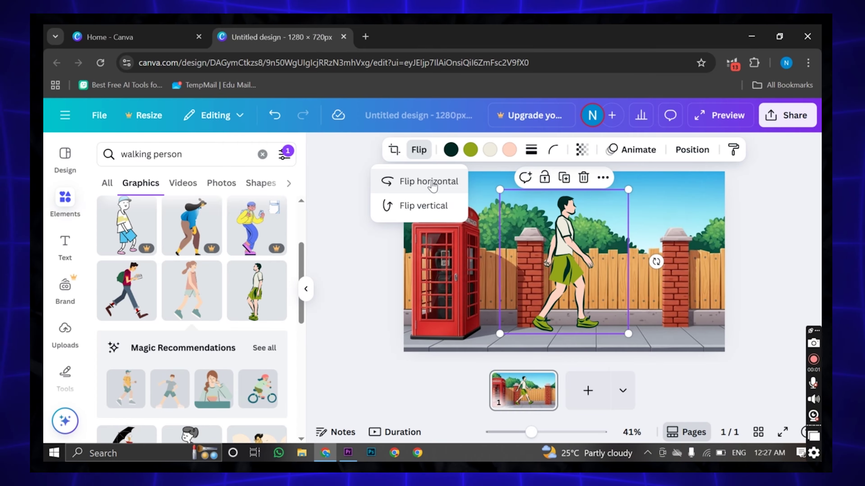
# - Shrink the walking man and place him on the pavement in front of the telephone booth
pyautogui.moveTo(628, 189); pyautogui.dragTo(604, 218)
pyautogui.moveTo(561, 261); pyautogui.dragTo(432, 282)
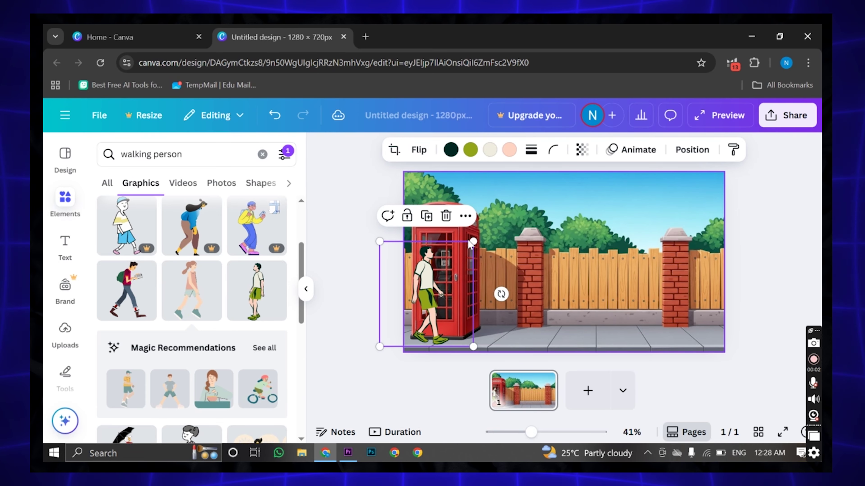
pyautogui.moveTo(432, 281); pyautogui.dragTo(461, 289)
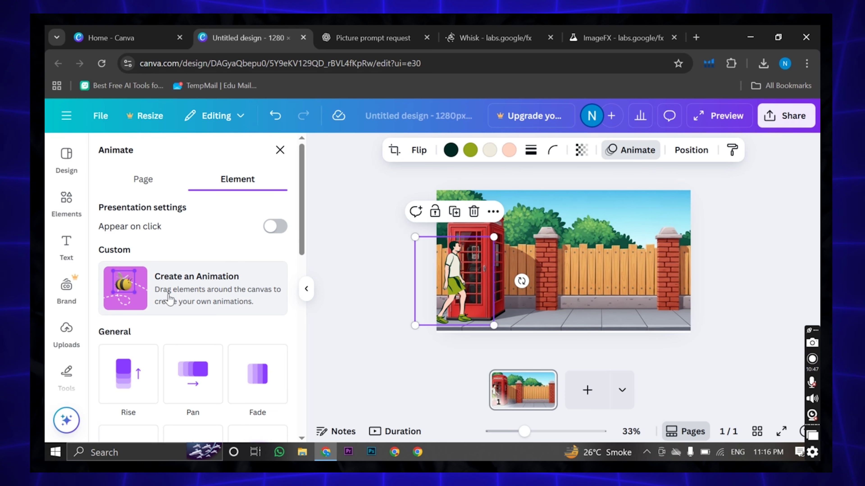
# - Try a custom animation path taking the walking man across the street, and delete that path
pyautogui.click(275, 228)
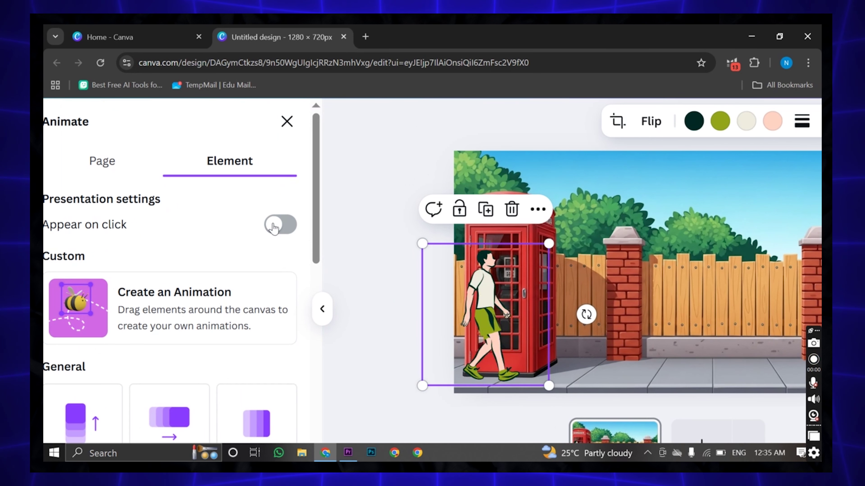
pyautogui.click(271, 227)
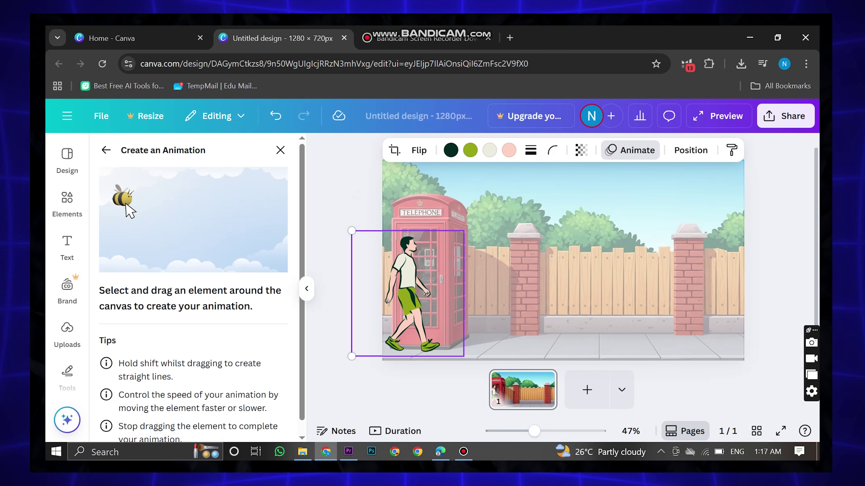
pyautogui.moveTo(408, 293); pyautogui.dragTo(719, 293)
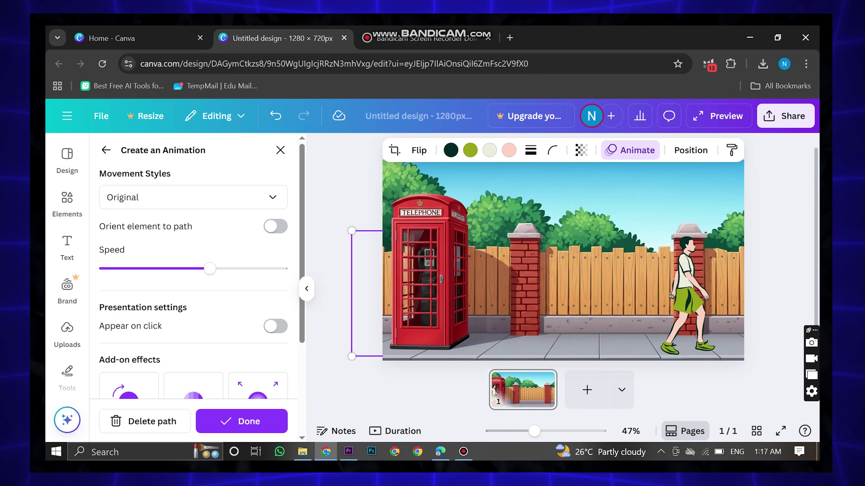
pyautogui.click(142, 421)
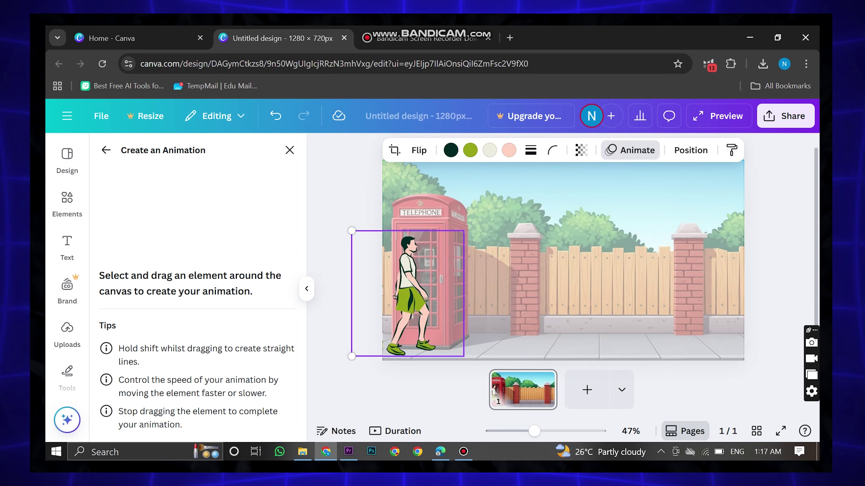
# - Record a custom animation path for the walking man from the telephone booth towards the far brick pillar, with the Steady movement style
pyautogui.moveTo(408, 293); pyautogui.dragTo(654, 293)
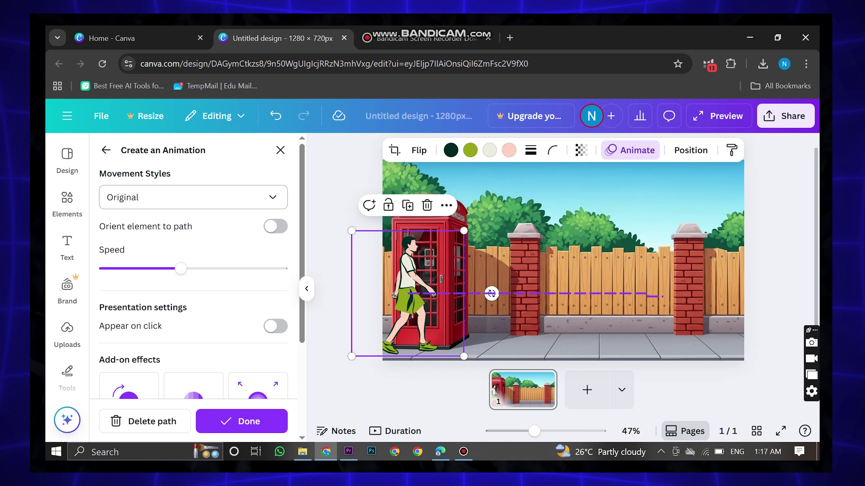
pyautogui.click(193, 198)
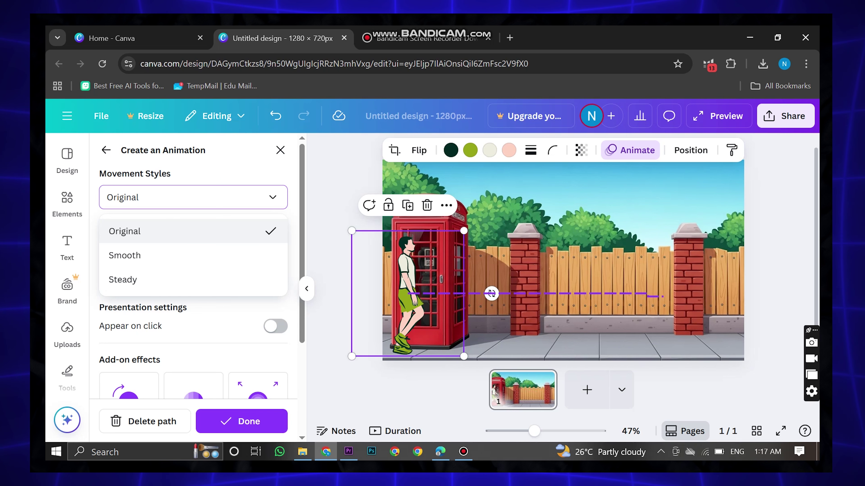
pyautogui.click(136, 280)
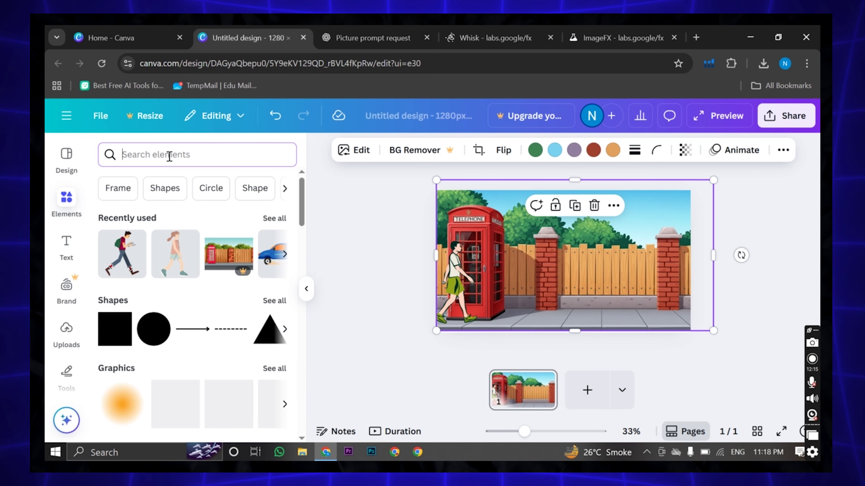
# - Search the elements for "street background", add the city street graphic with the row of coloured buildings, and enlarge it to fill the page
pyautogui.write('str')
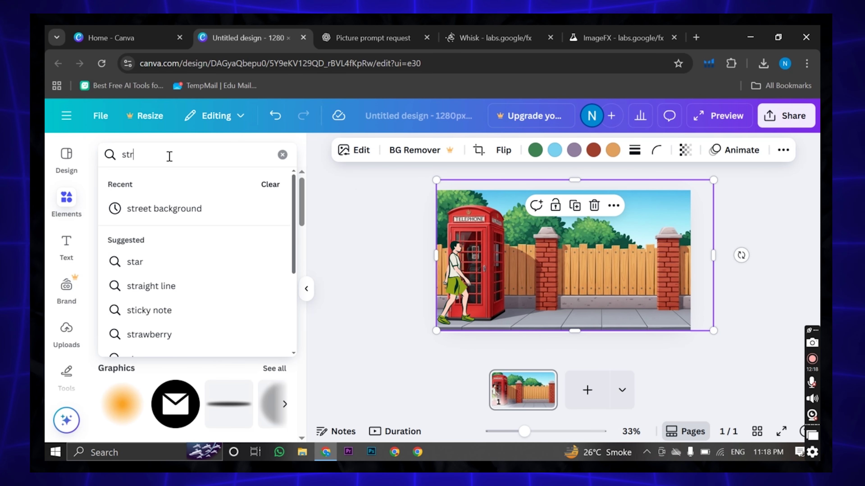
pyautogui.click(198, 211)
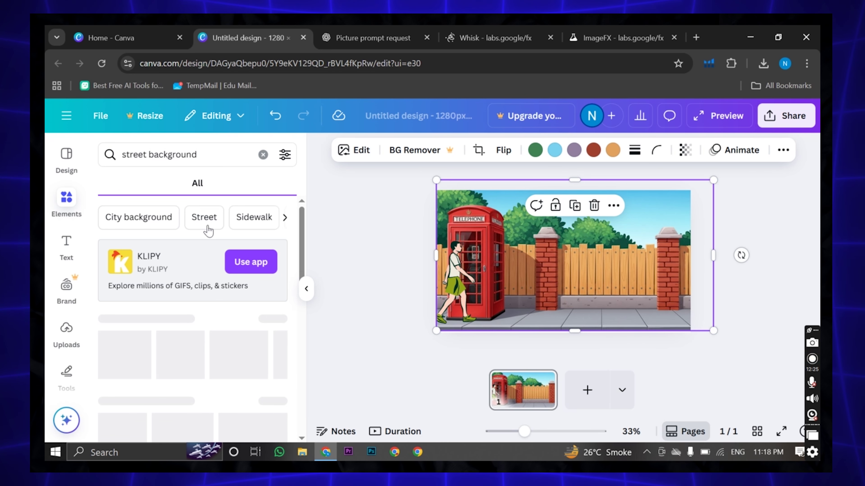
pyautogui.scroll(-2, 224, 330)
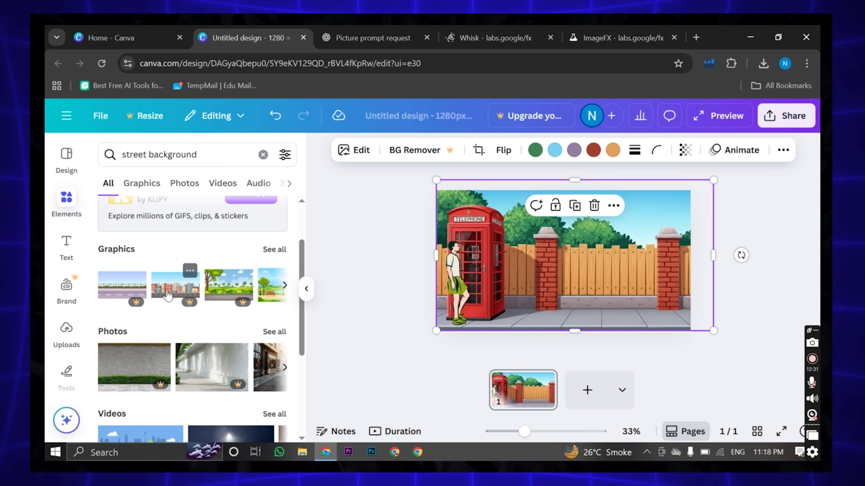
pyautogui.click(168, 296)
pyautogui.moveTo(436, 330)
pyautogui.mouseDown()
pyautogui.moveTo(445, 329)
pyautogui.moveTo(430, 337)
pyautogui.mouseUp()
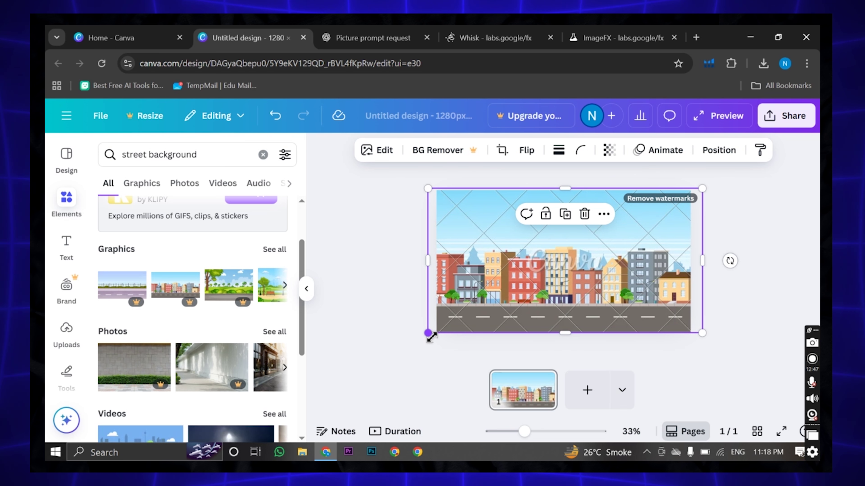
# - Add the uploaded city skyline image with the telephone booth and enlarge it well beyond the page, keeping the crossing sign in view
pyautogui.click(62, 344)
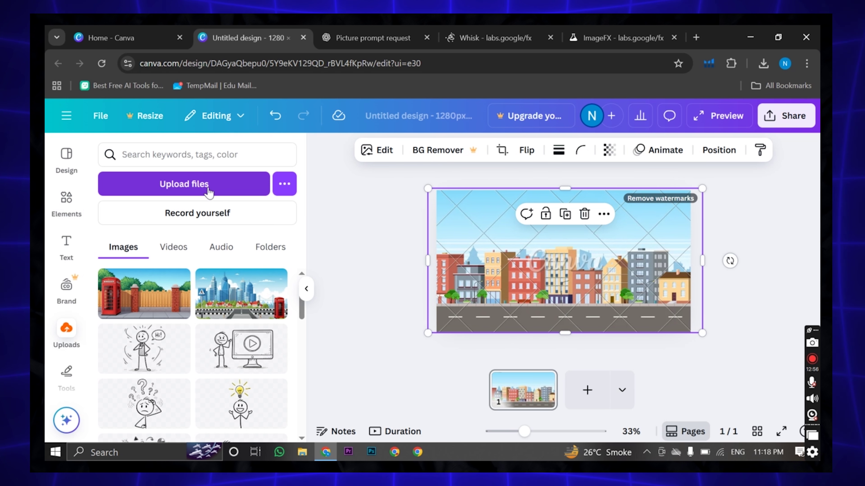
pyautogui.click(241, 294)
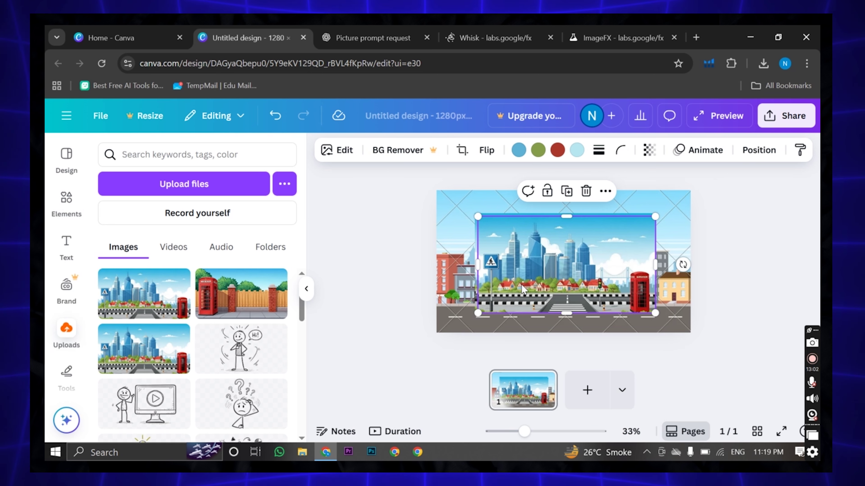
pyautogui.moveTo(520, 284); pyautogui.dragTo(518, 281)
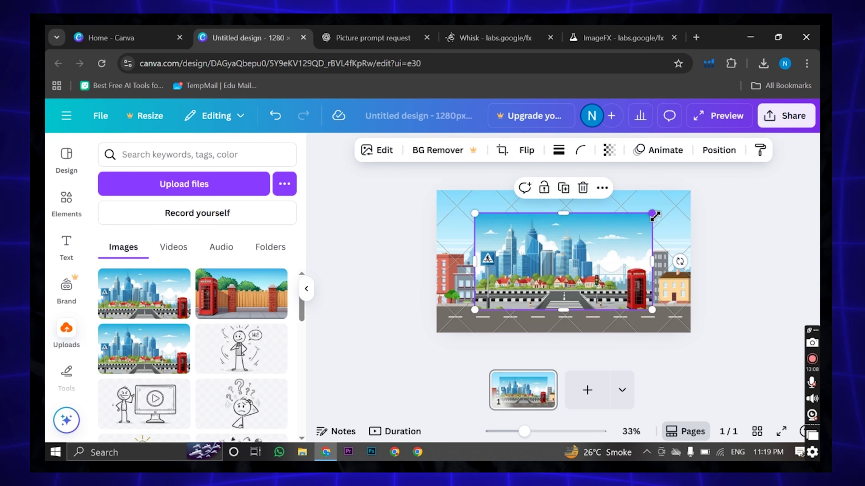
pyautogui.moveTo(651, 213); pyautogui.dragTo(697, 184)
pyautogui.moveTo(438, 332)
pyautogui.mouseDown()
pyautogui.moveTo(419, 341)
pyautogui.moveTo(436, 331)
pyautogui.mouseUp()
pyautogui.moveTo(696, 188); pyautogui.dragTo(825, 101)
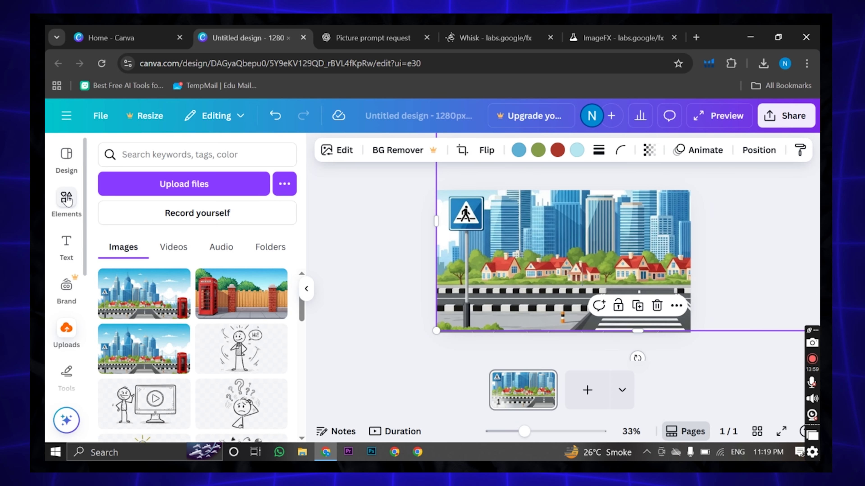
# - Search the elements for "walking person" and limit the results to animated graphics
pyautogui.click(64, 200)
pyautogui.click(196, 154)
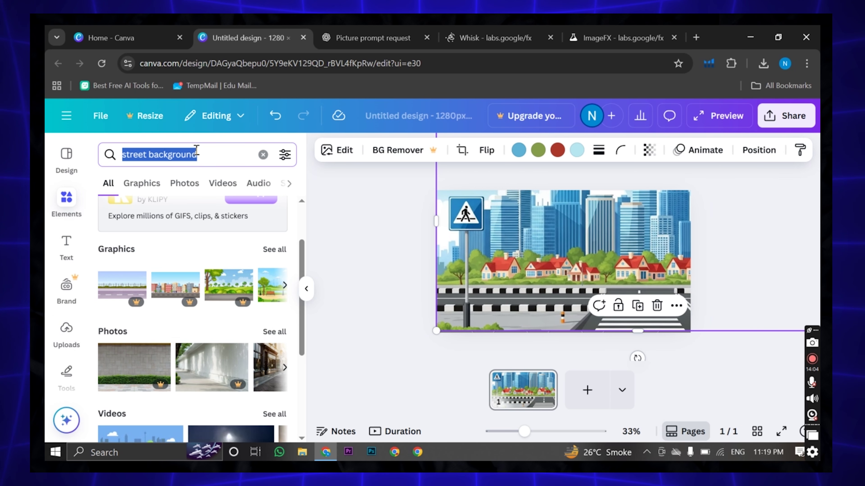
pyautogui.write('walking person')
pyautogui.press('Return')
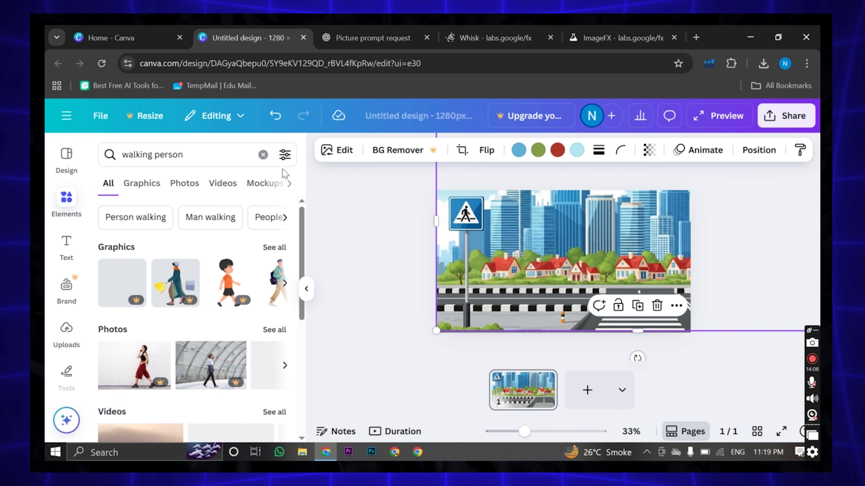
pyautogui.click(285, 155)
pyautogui.scroll(-3, 170, 238)
pyautogui.click(115, 276)
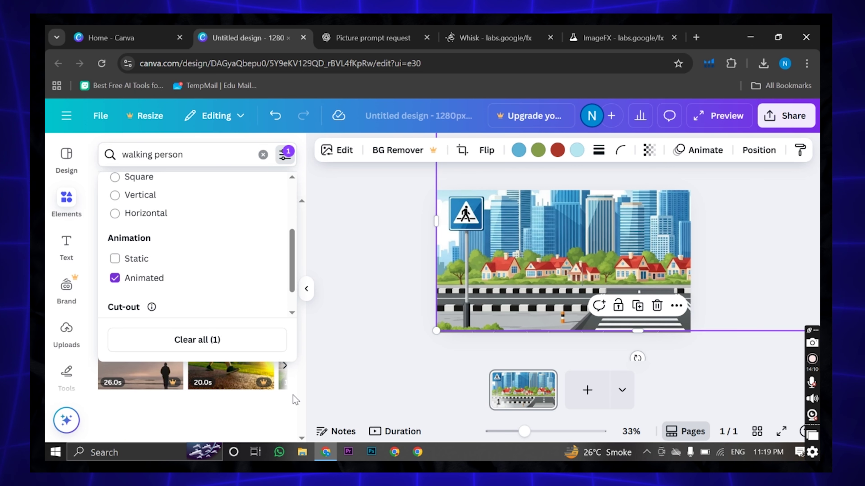
pyautogui.click(296, 400)
pyautogui.click(143, 184)
pyautogui.scroll(-2, 200, 376)
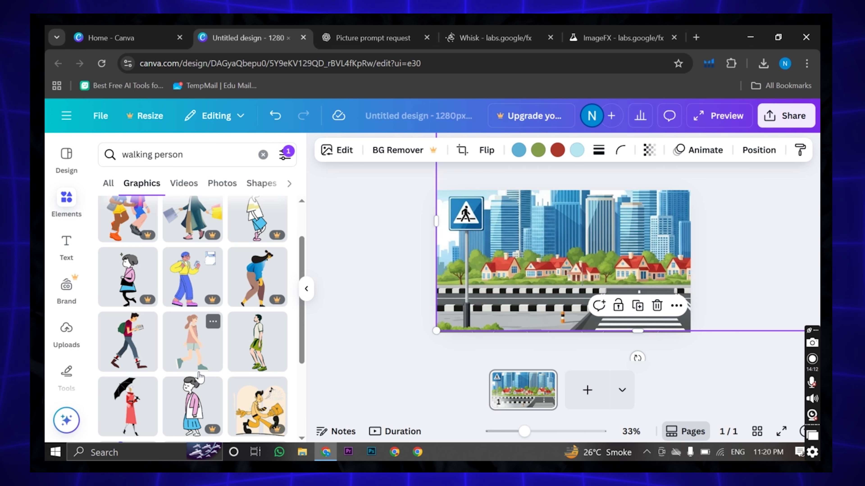
# - Add the animated walking man with the backpack and book, shrink him and place him on the pavement beside the pedestrian crossing sign
pyautogui.click(129, 348)
pyautogui.moveTo(552, 287); pyautogui.dragTo(582, 282)
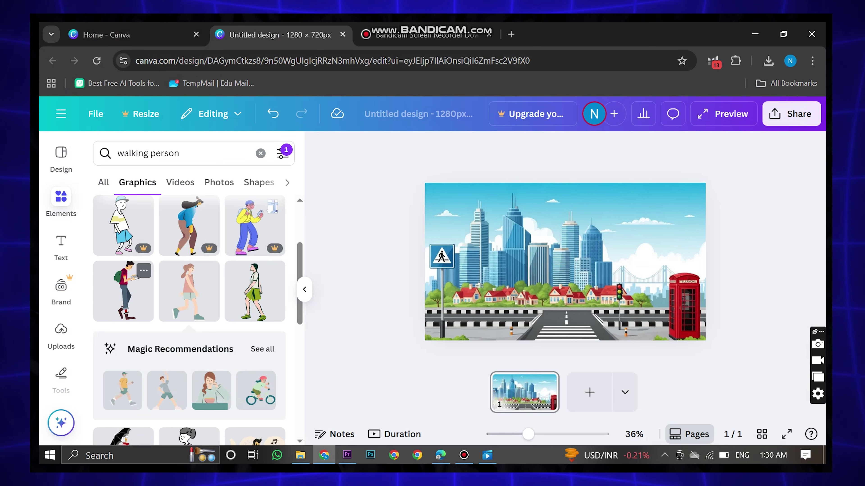
pyautogui.click(123, 291)
pyautogui.scroll(2, 644, 262)
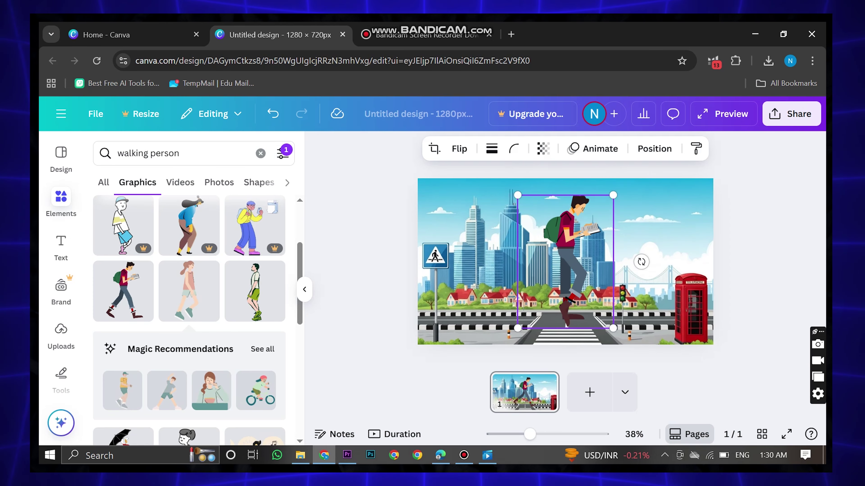
pyautogui.moveTo(616, 191); pyautogui.dragTo(555, 275)
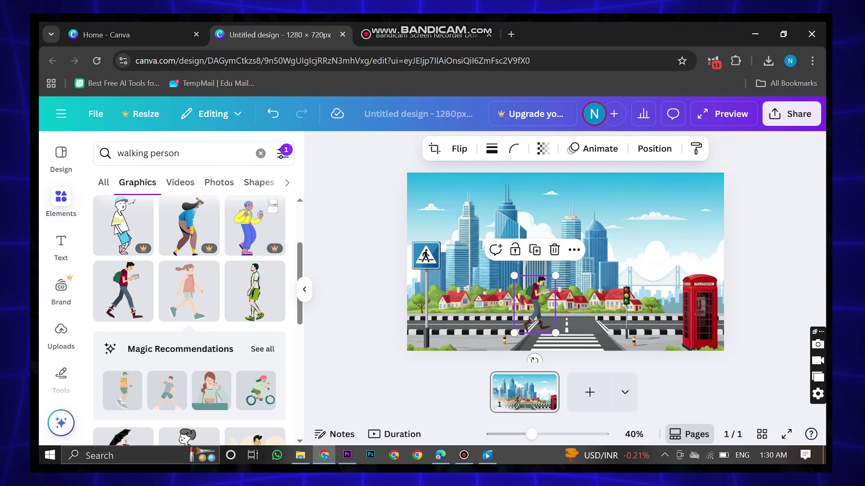
pyautogui.moveTo(535, 304); pyautogui.dragTo(475, 315)
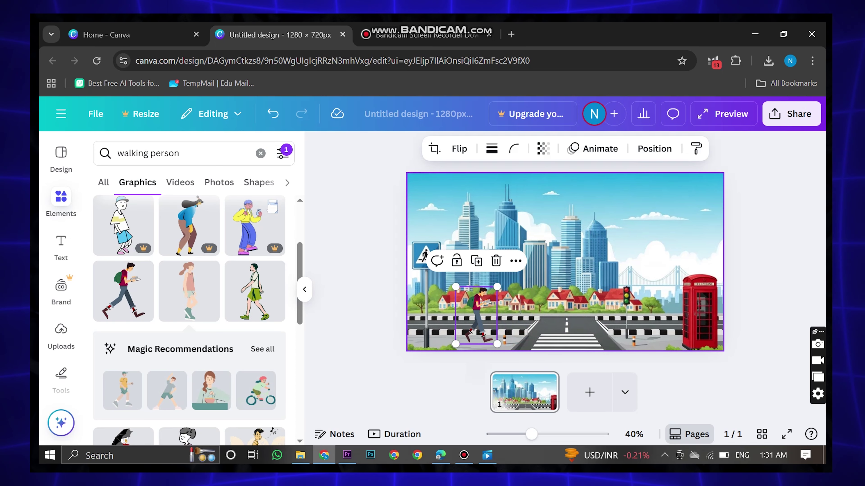
# - Start creating a custom animation for the enlarged city background image
pyautogui.click(586, 239)
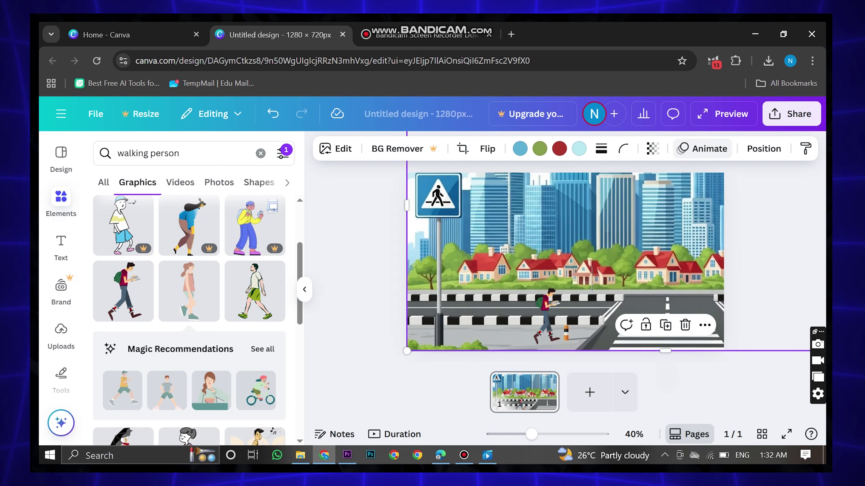
pyautogui.click(703, 149)
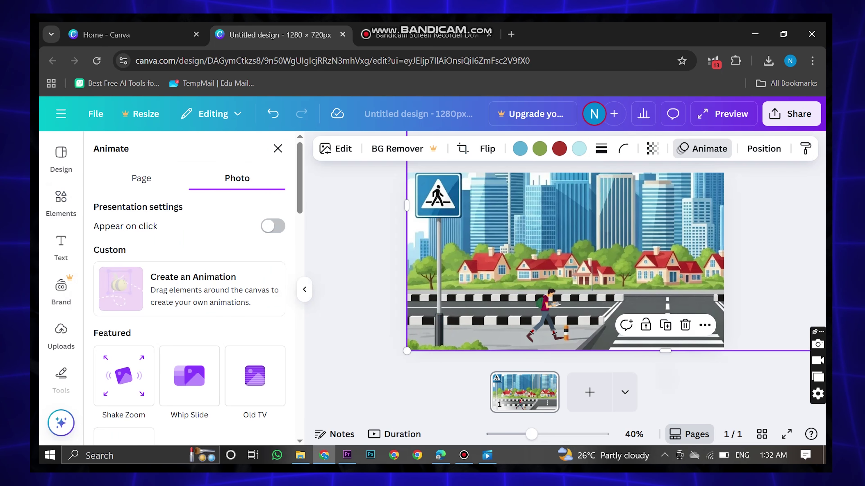
pyautogui.click(170, 290)
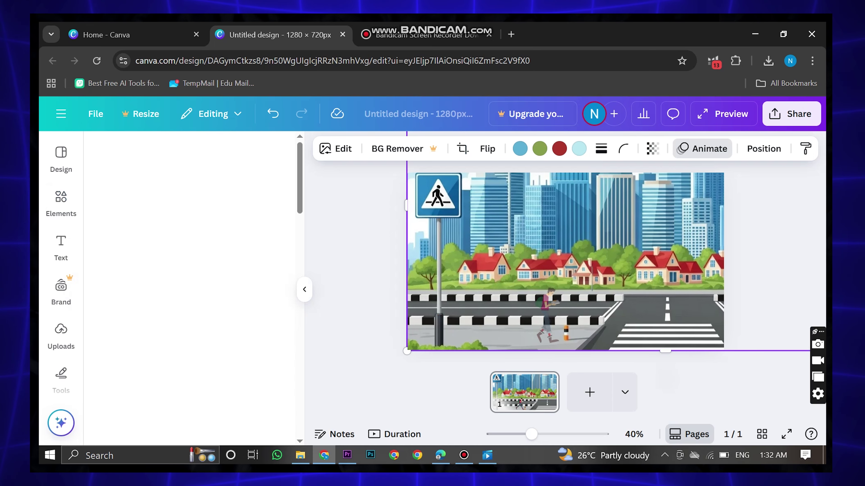